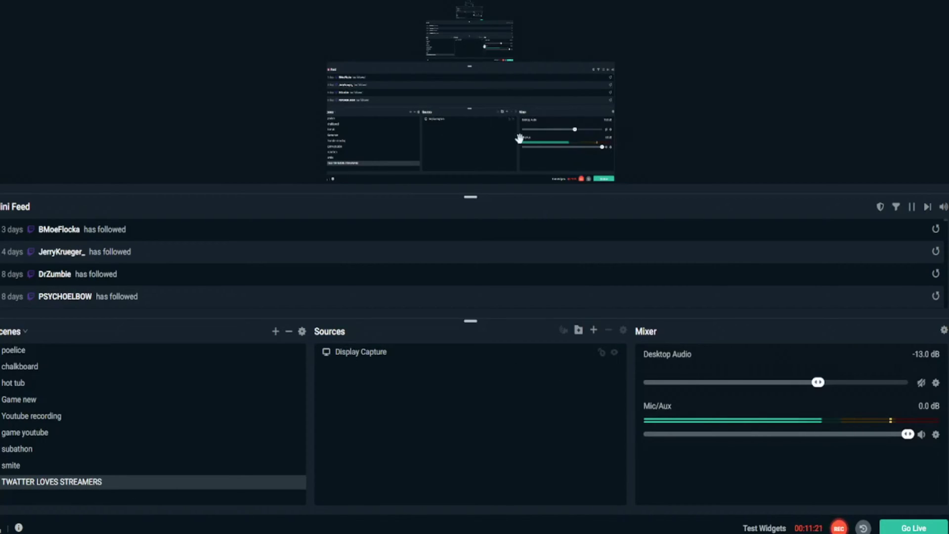
- Add a new Image source to the scene rather than reusing an existing one
click(593, 330)
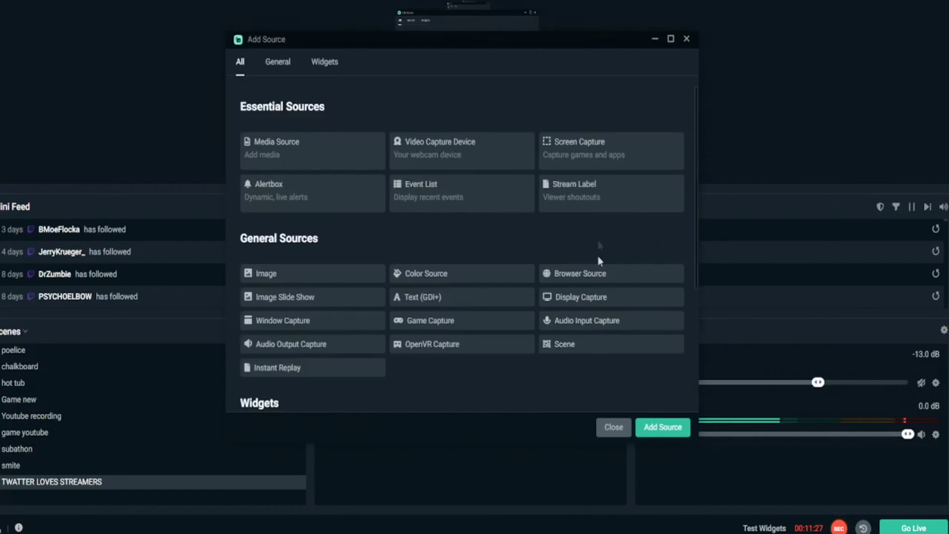
click(324, 285)
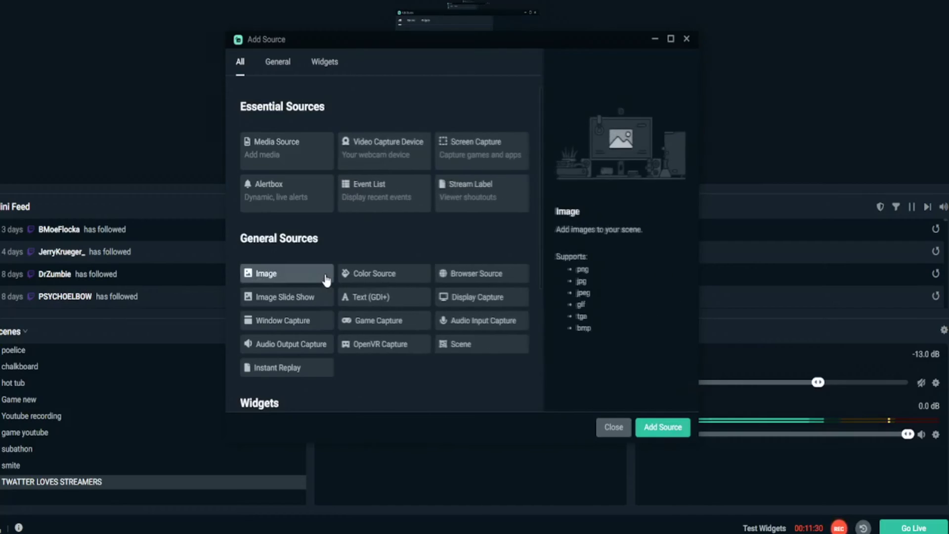
click(669, 424)
click(411, 314)
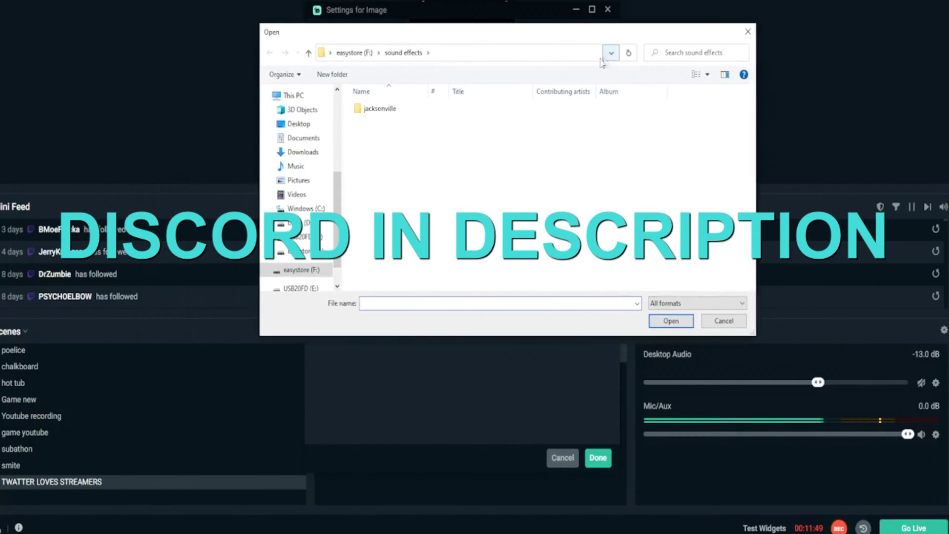
- Browse to the pictures folder on the easystore (F:) drive for the image file
scroll(320, 197, down, 1)
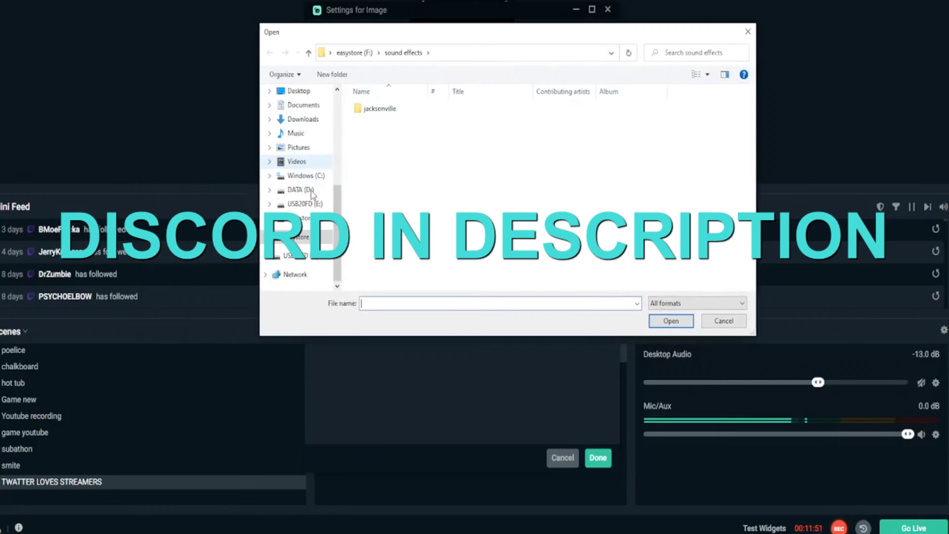
click(394, 166)
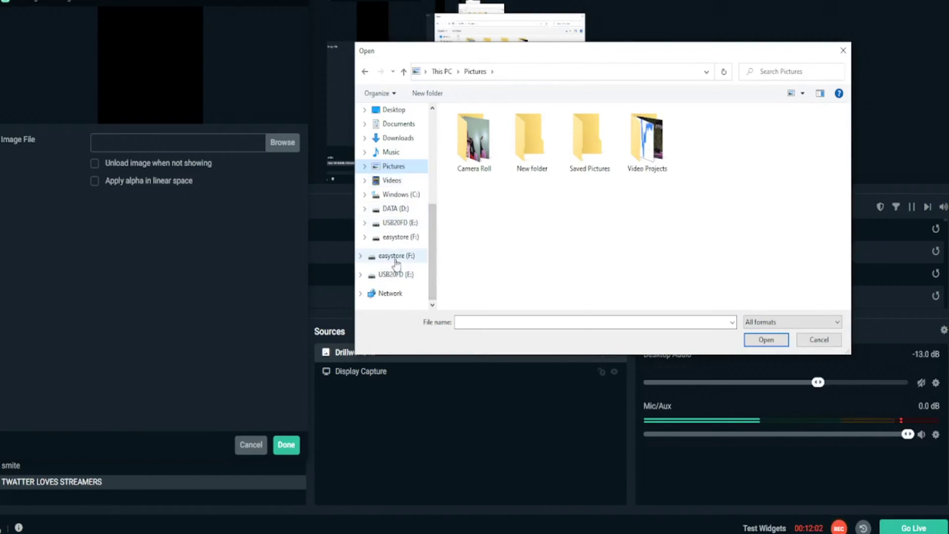
click(395, 256)
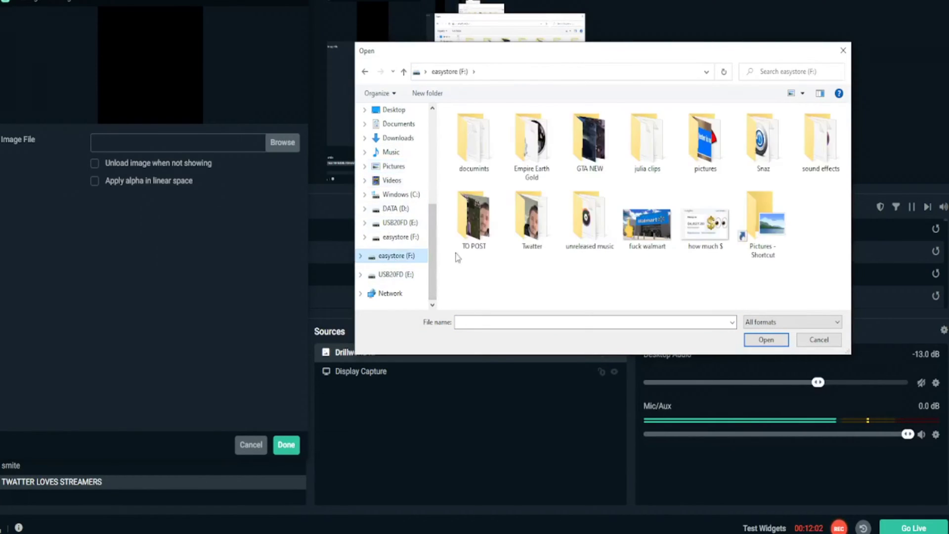
double_click(647, 139)
scroll(642, 222, down, 5)
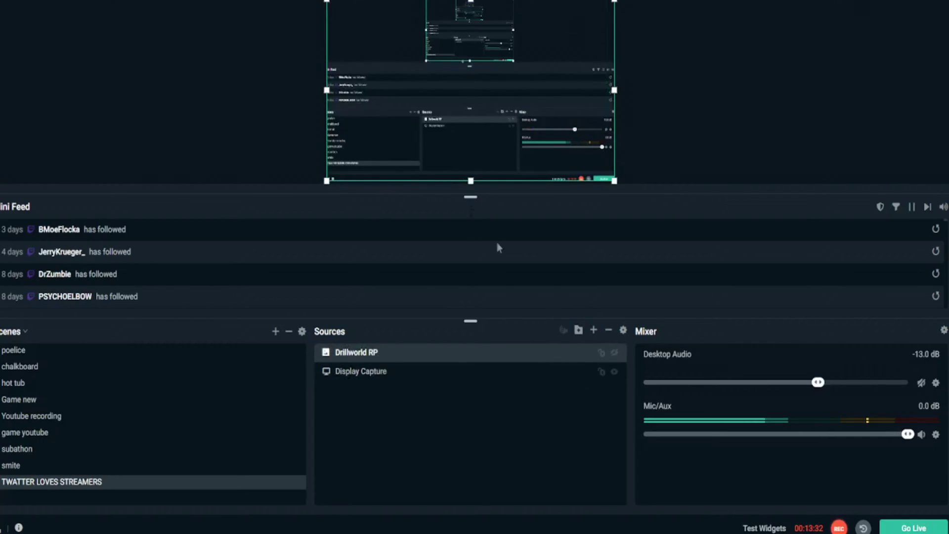
- Add a Video Capture Device source using the existing webcam, then select Display Capture
click(594, 330)
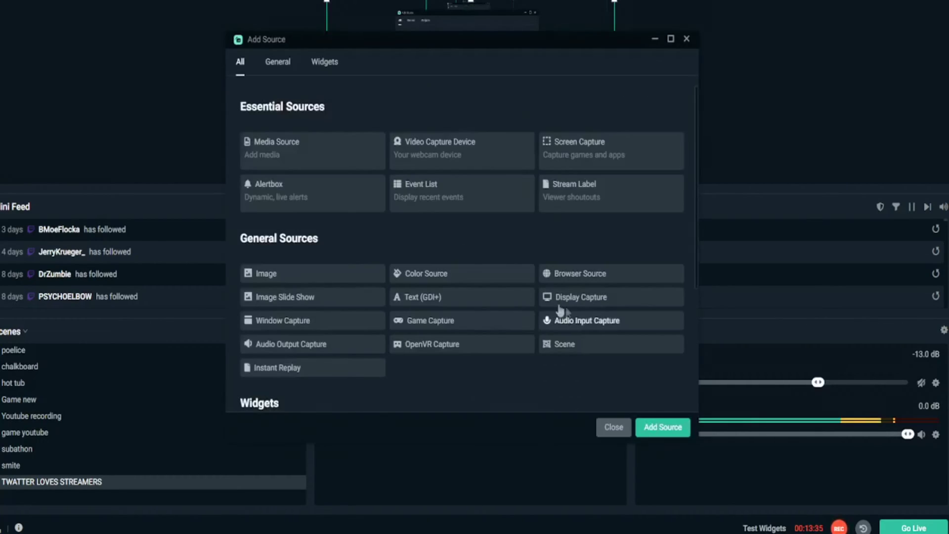
click(439, 134)
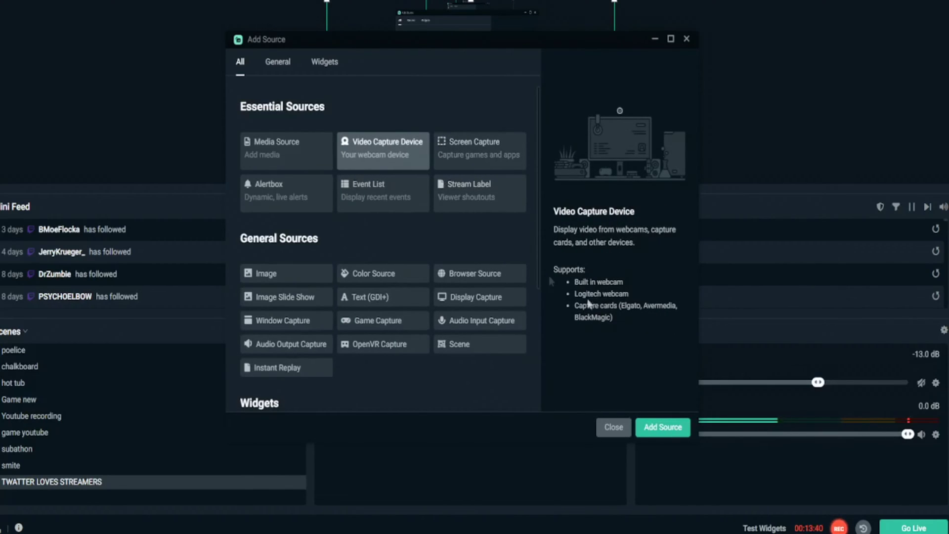
click(666, 430)
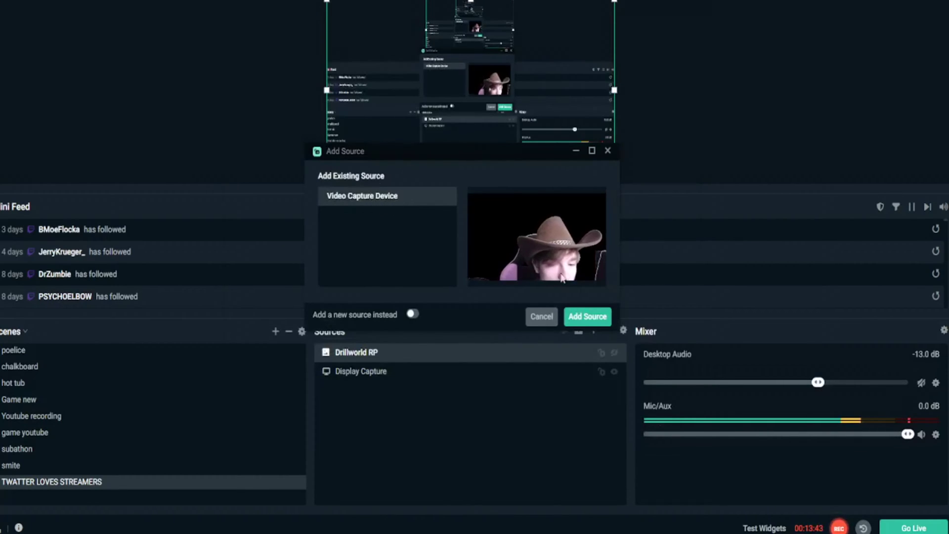
click(574, 317)
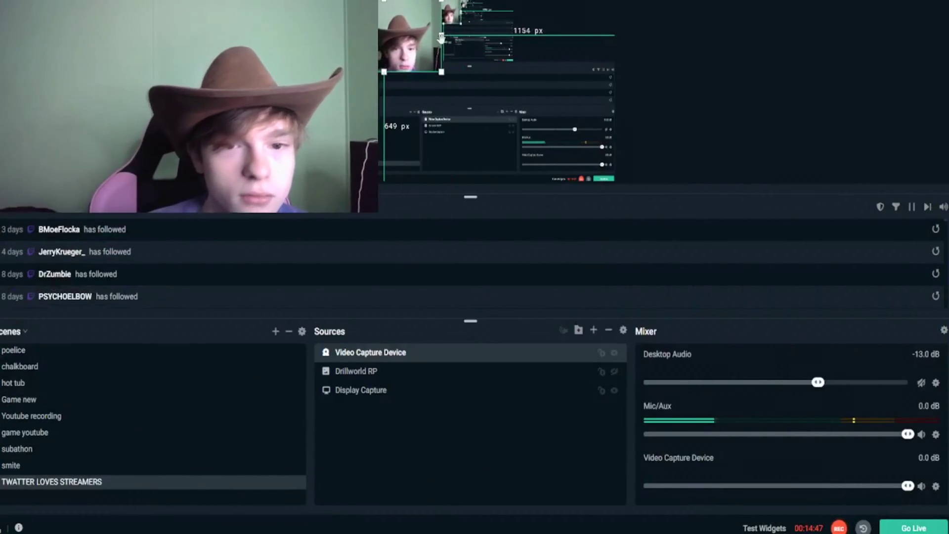
click(452, 390)
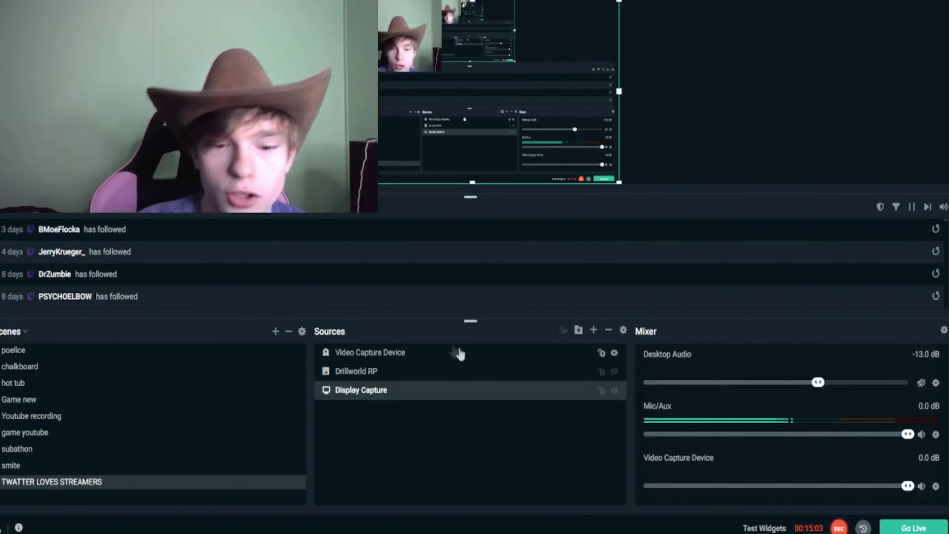
- Open the Filters window for the Video Capture Device webcam source
right_click(470, 353)
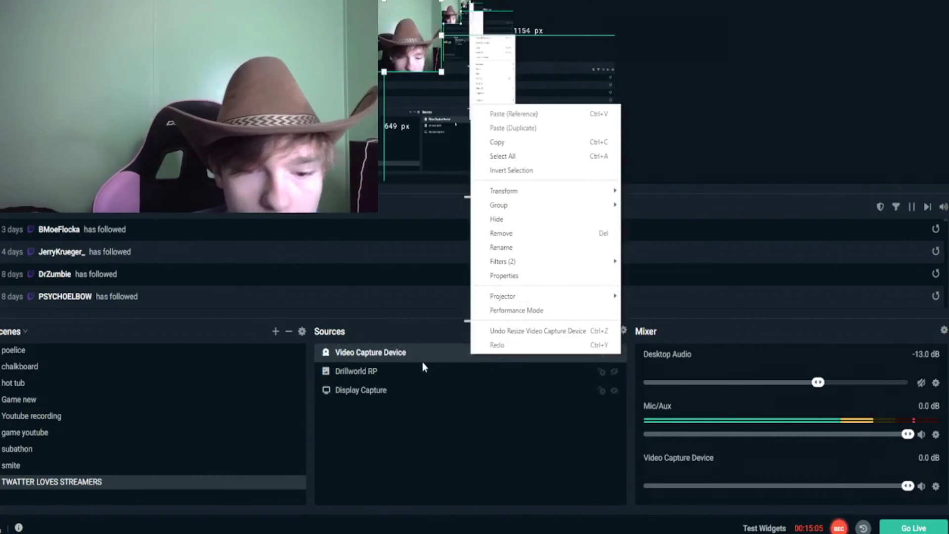
mouse_move(534, 262)
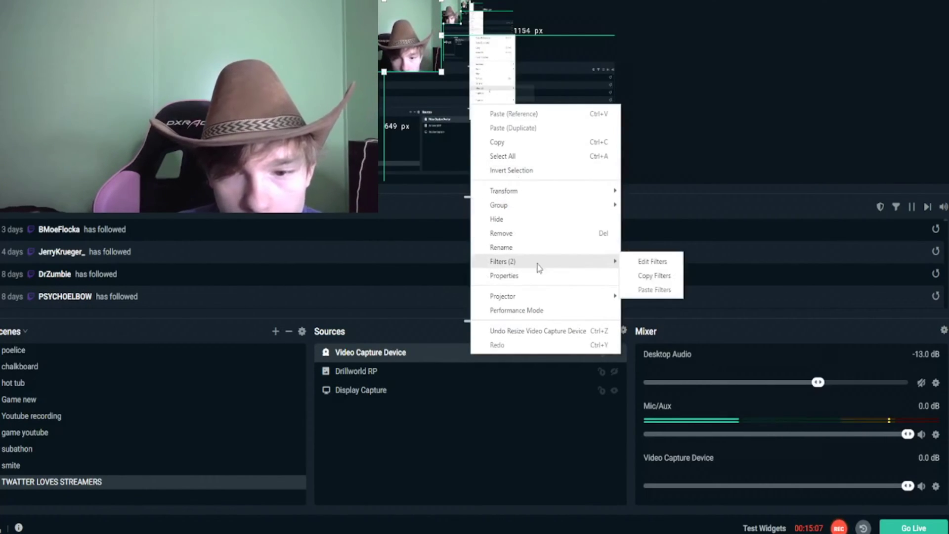
click(639, 308)
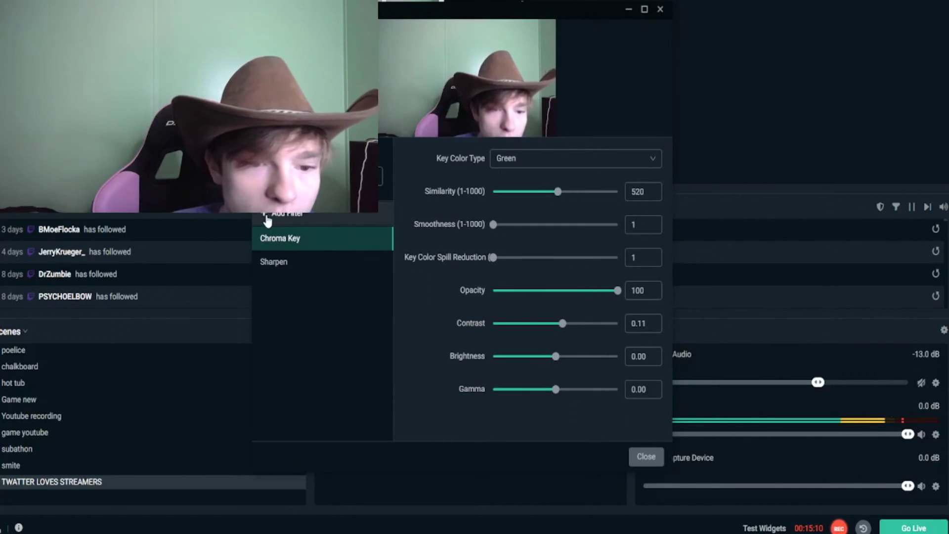
- Pick Chroma Key as a new filter type, then close the window without adding it
click(266, 214)
click(502, 104)
scroll(485, 203, down, 3)
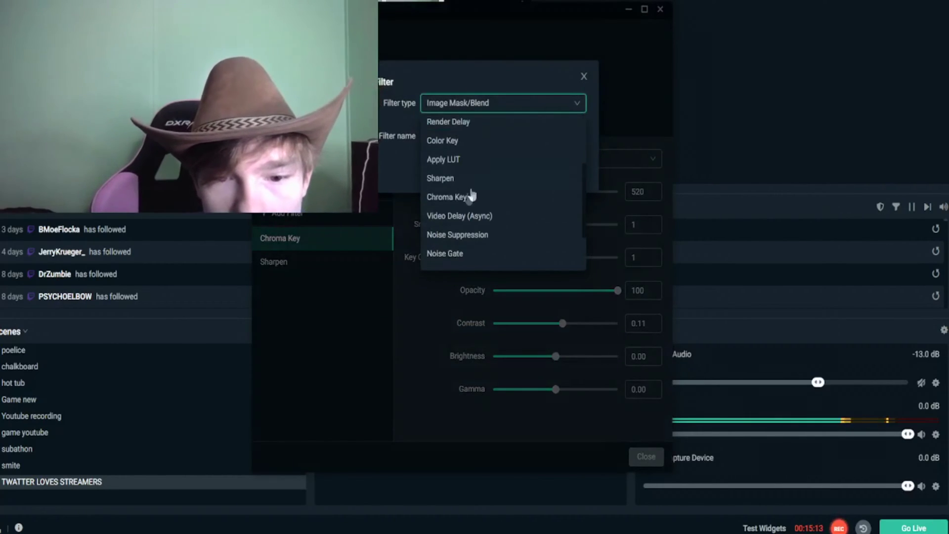
click(469, 196)
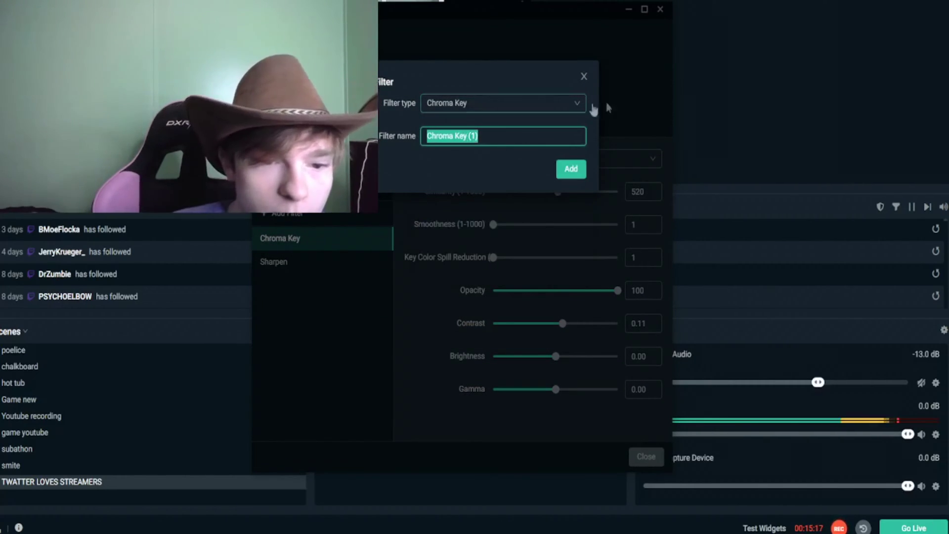
click(570, 169)
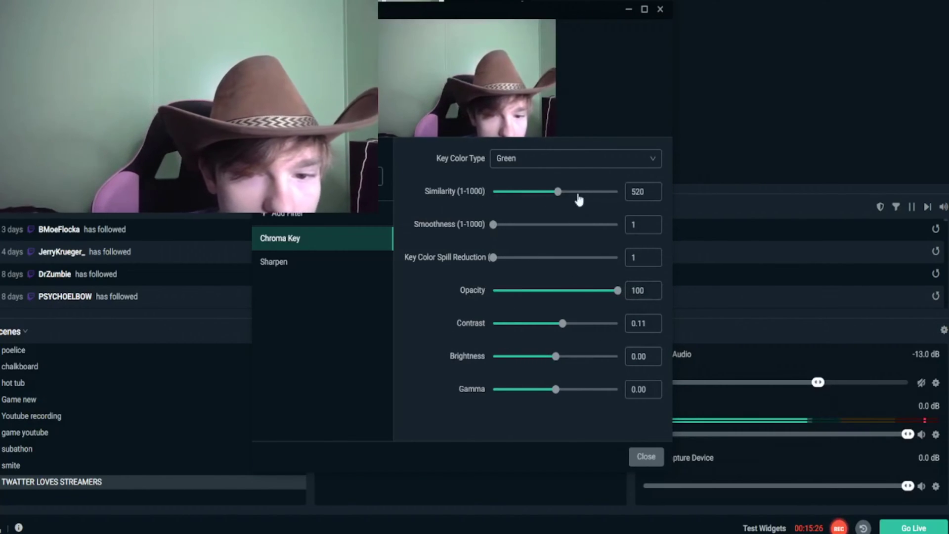
- Keep the Chroma Key colour Green, test similarity values, enter 520, and adjust spill reduction
drag(566, 197, 411, 189)
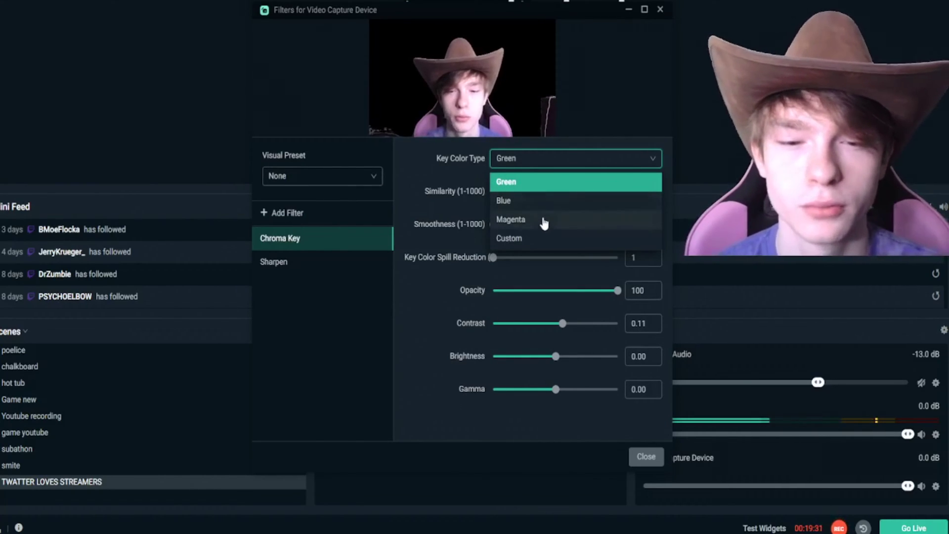
click(541, 238)
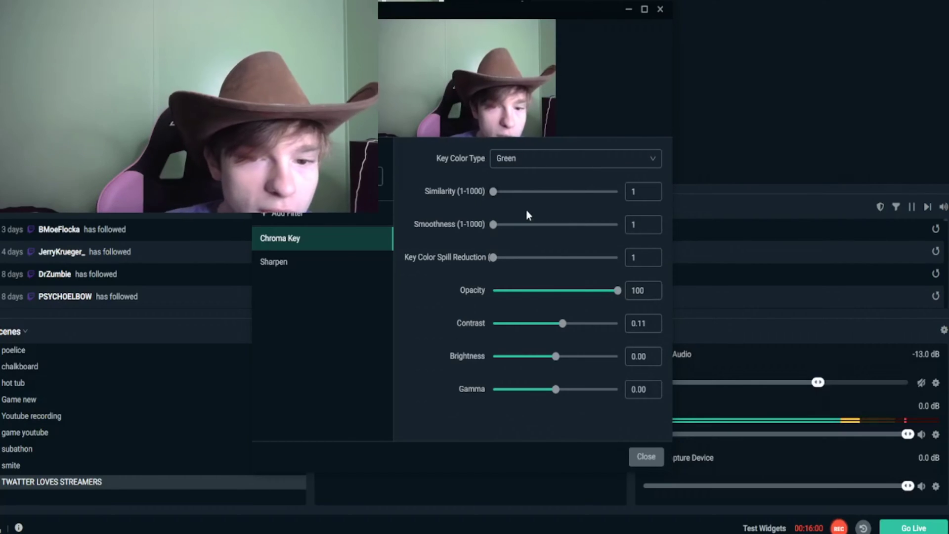
drag(496, 197, 523, 199)
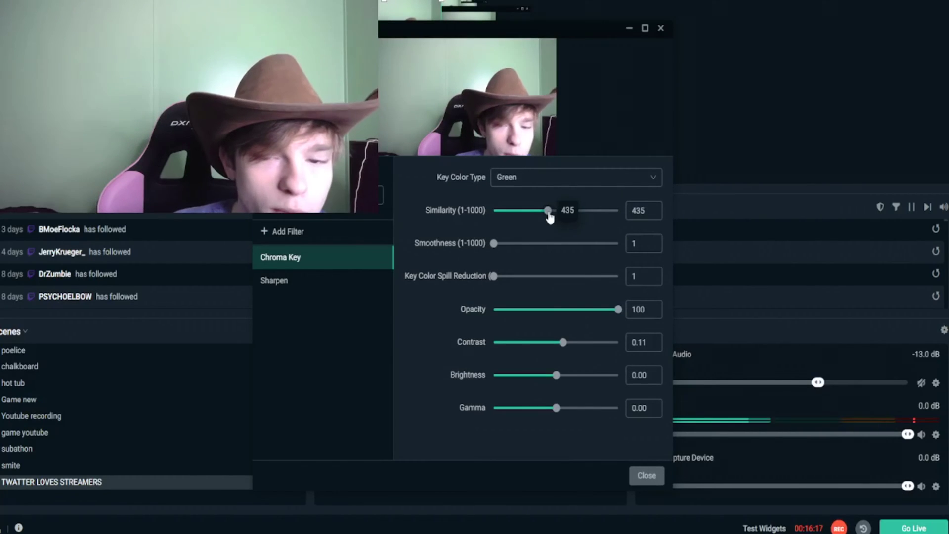
drag(550, 216, 556, 217)
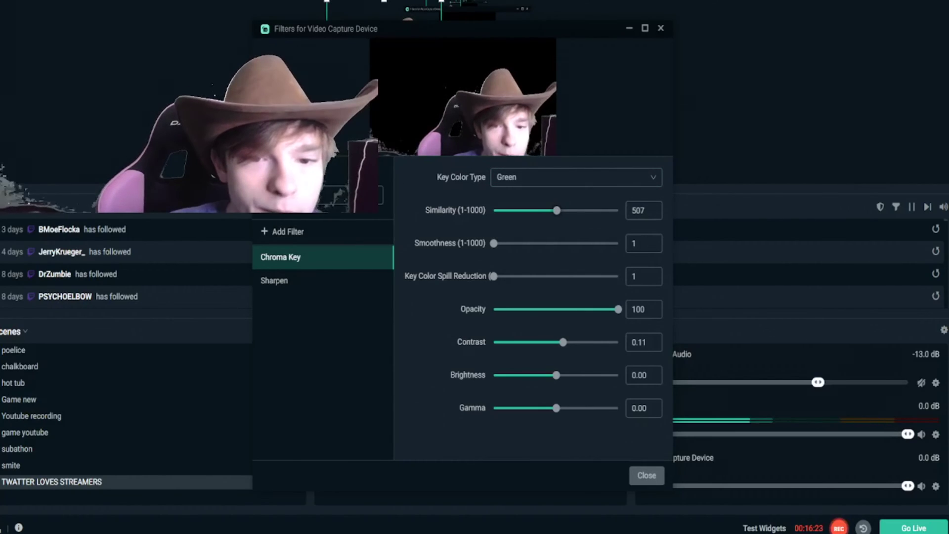
drag(562, 220, 578, 218)
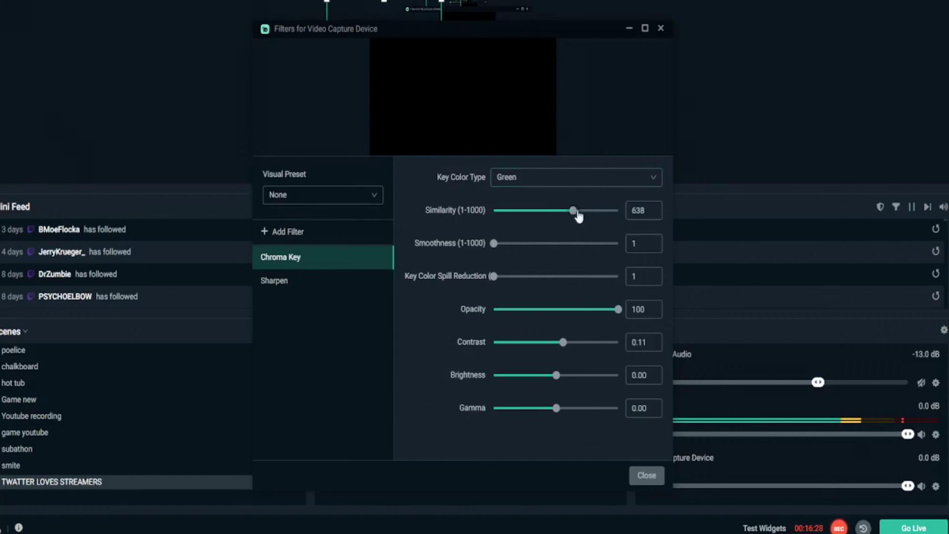
text(52)
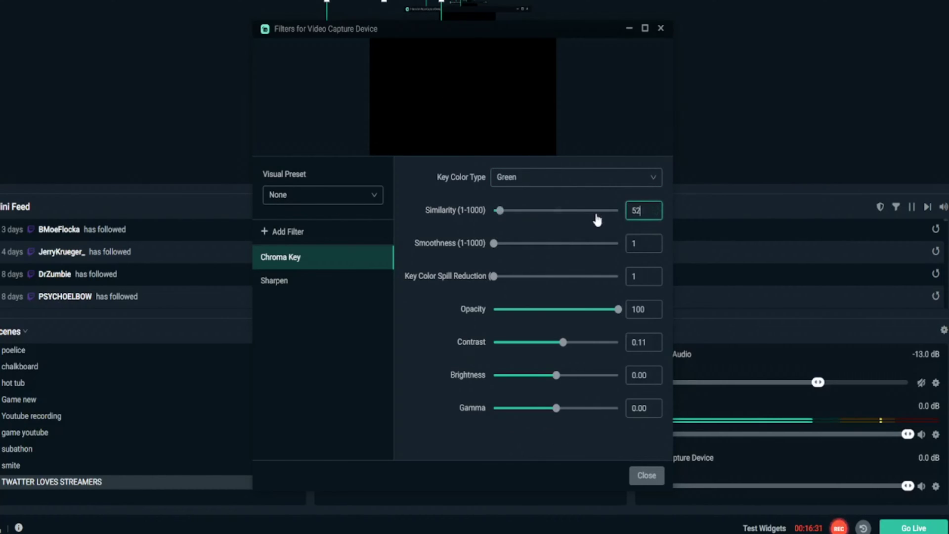
text(0)
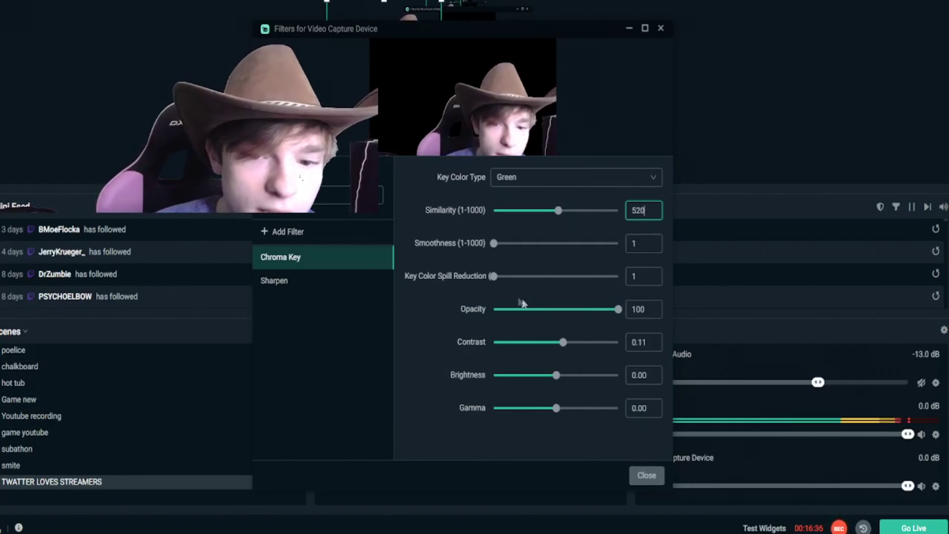
drag(493, 277, 469, 274)
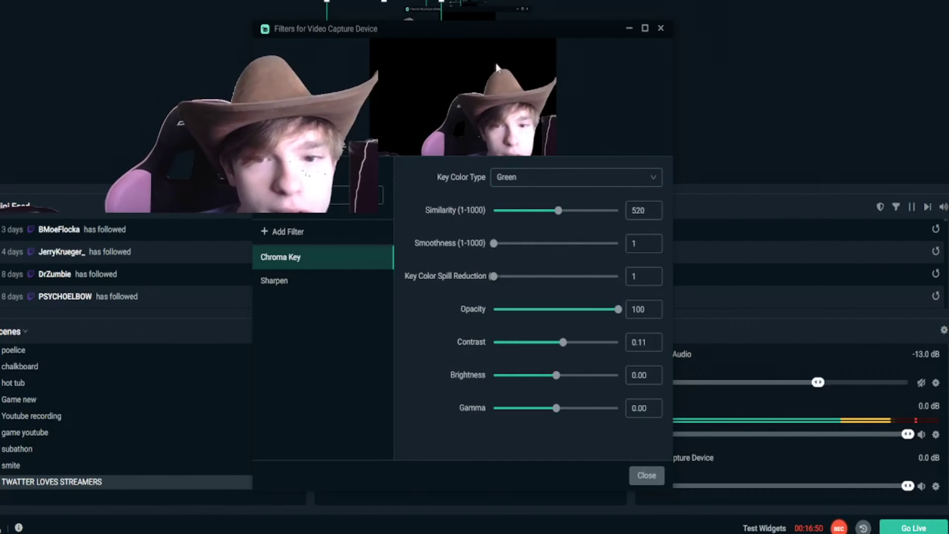
- Close the Filters window and narrow the webcam box from its right and left edges
click(647, 476)
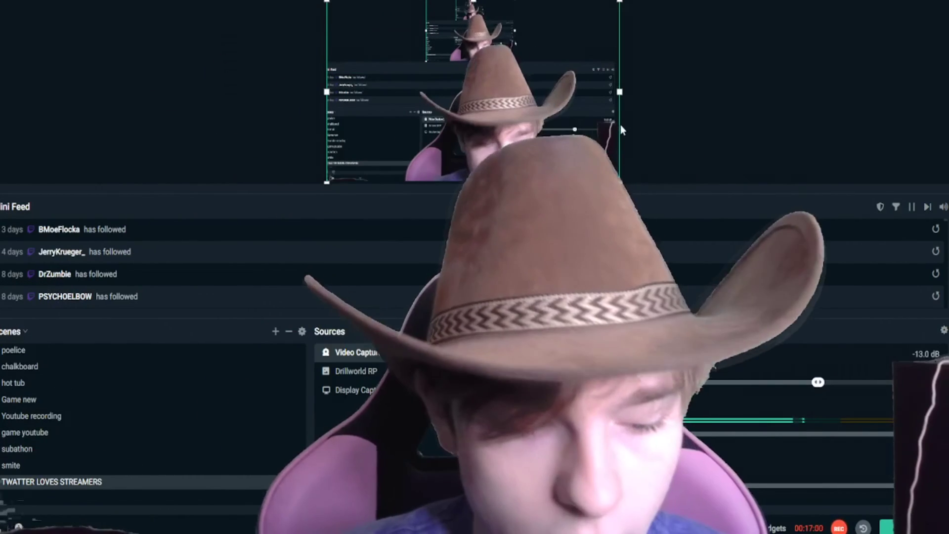
mouse_move(623, 92)
mouse_down()
mouse_move(590, 97)
mouse_move(619, 93)
mouse_up()
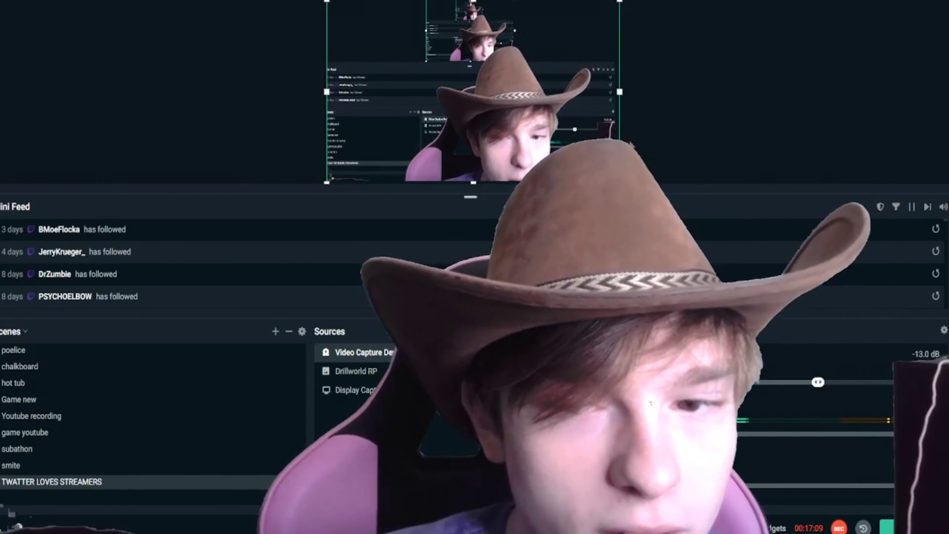
drag(620, 91, 593, 97)
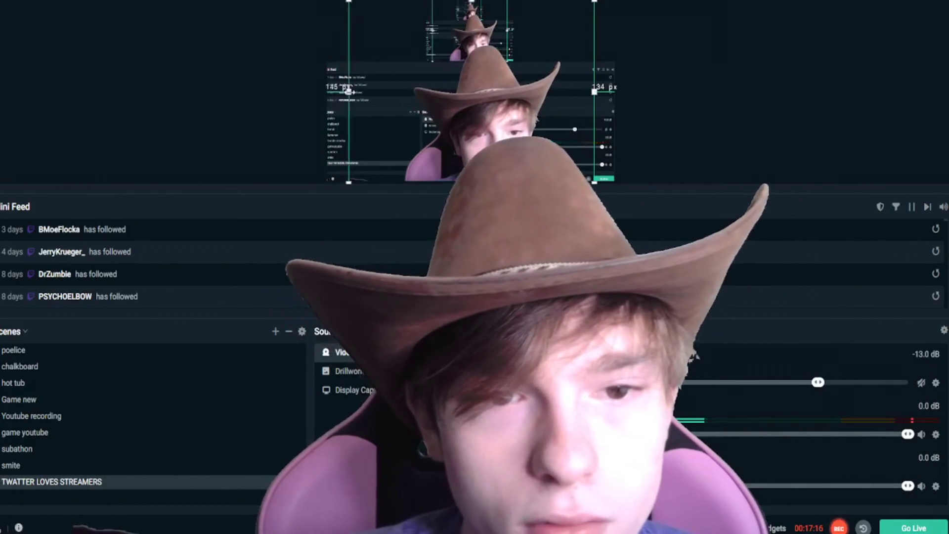
drag(327, 91, 384, 95)
- Drag the narrowed webcam box into its final position over the canvas
drag(503, 60, 494, 132)
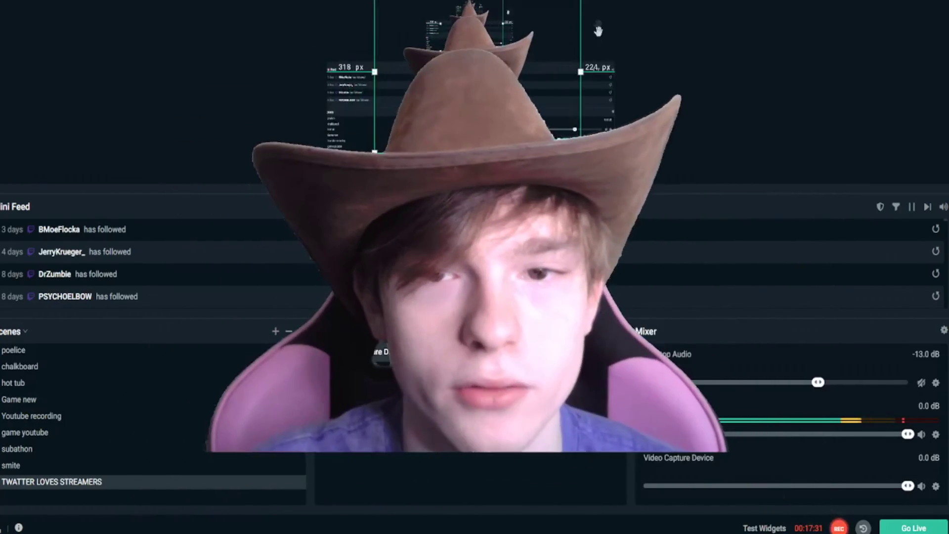
drag(598, 31, 543, 105)
drag(557, 68, 564, 134)
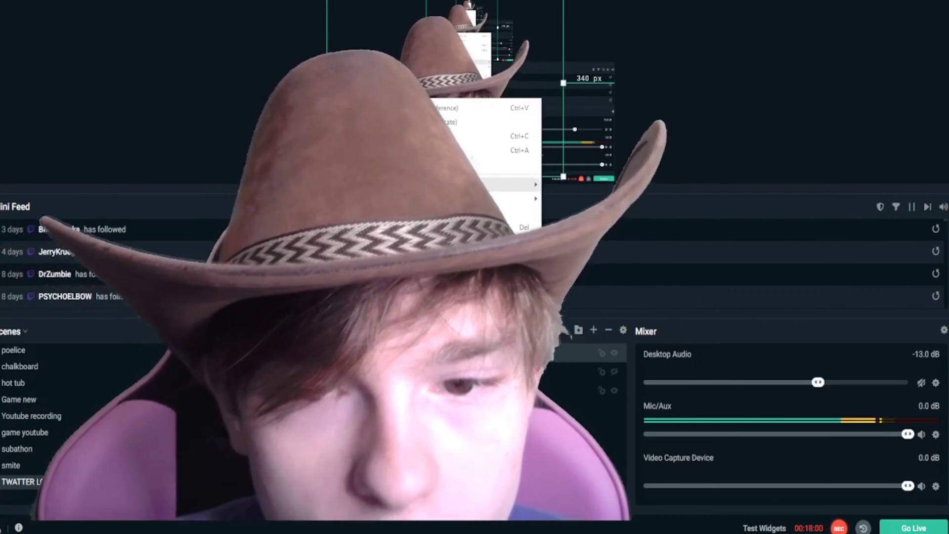
- Look at the Transform options in the webcam source's right-click menu
mouse_move(519, 184)
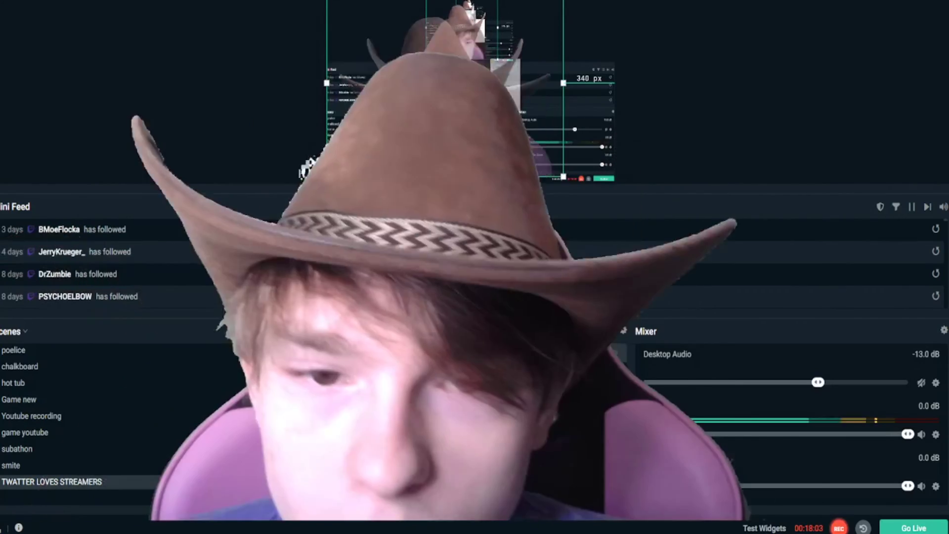